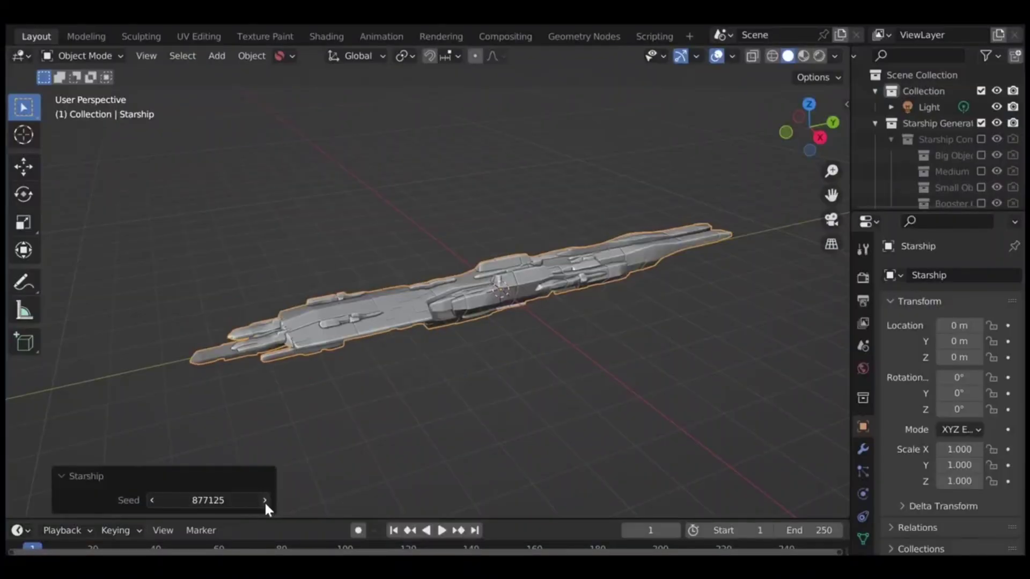
Step: Step the starship generator's seed to produce different ship variations
click(265, 500)
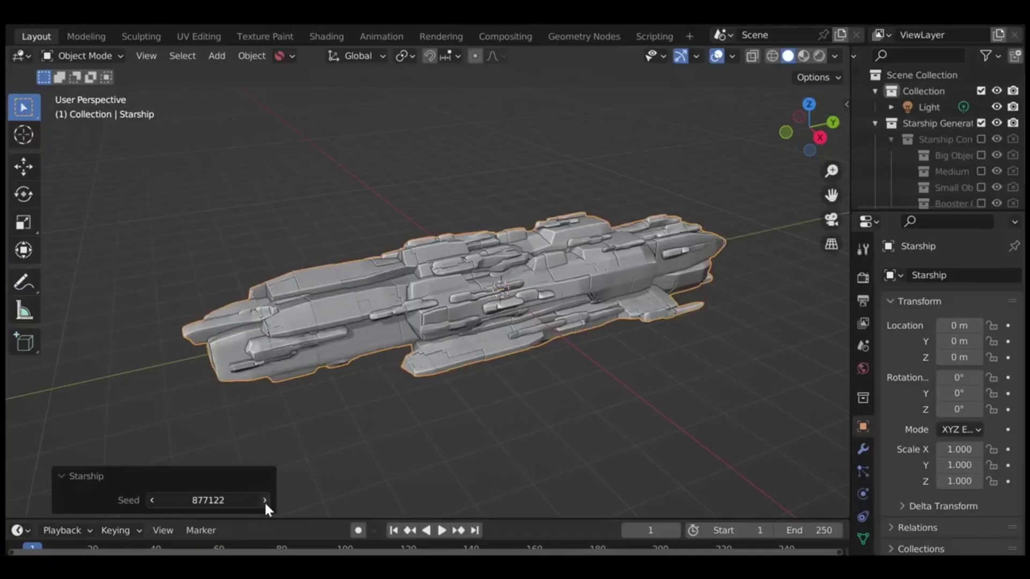
click(264, 501)
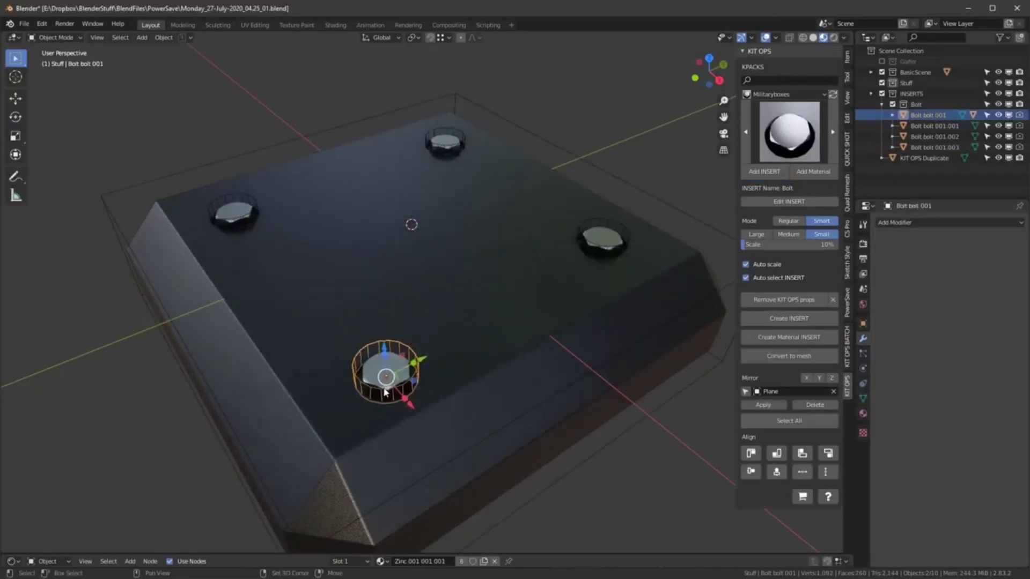
Step: Duplicate the selected bolt insert and place the copy along the plate's front edge
key(shift+d)
click(495, 408)
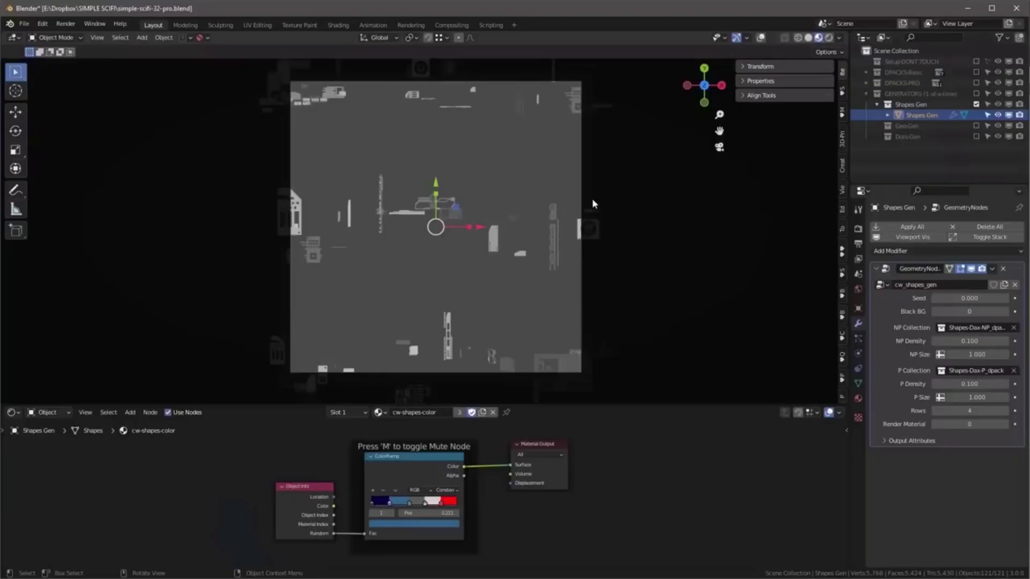
Step: Adjust the NP Density of the Shapes Gen object's cw_shapes_gen modifier
click(943, 329)
click(901, 341)
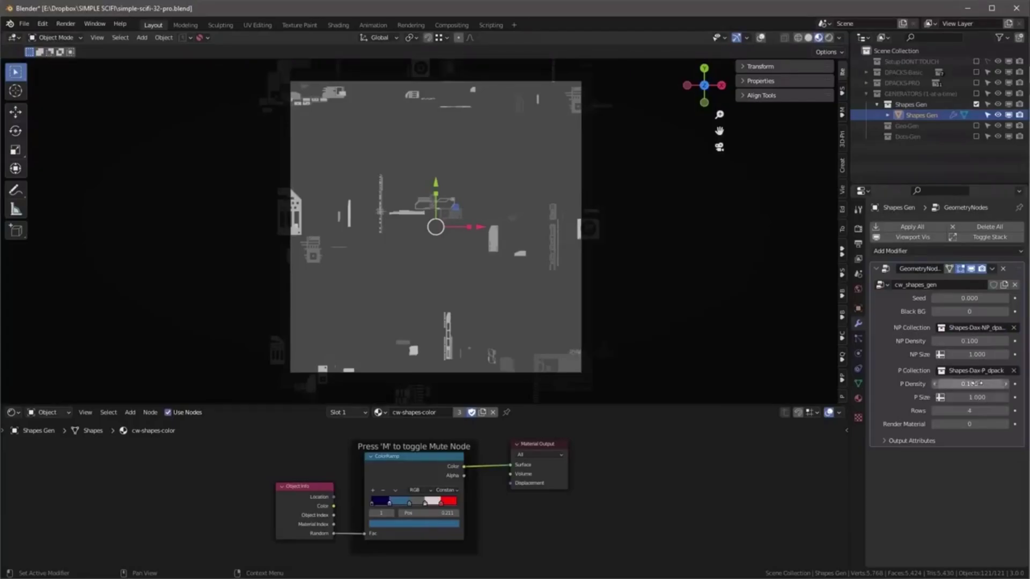
drag(969, 342, 998, 355)
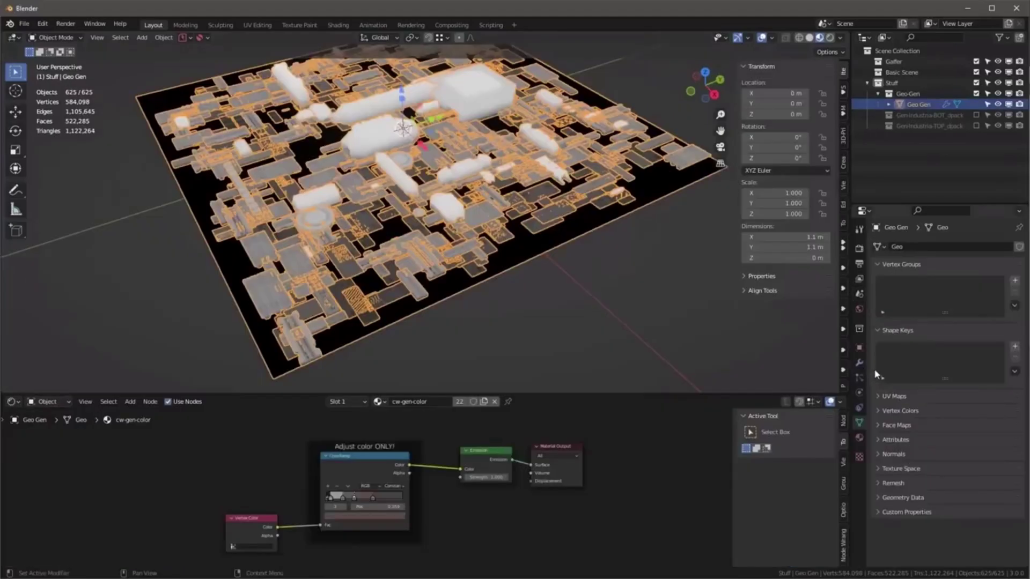
Step: Set Material Preview to 1 in the Geo Gen object's cw_geo_gen modifier and toggle the viewport overlays
click(860, 364)
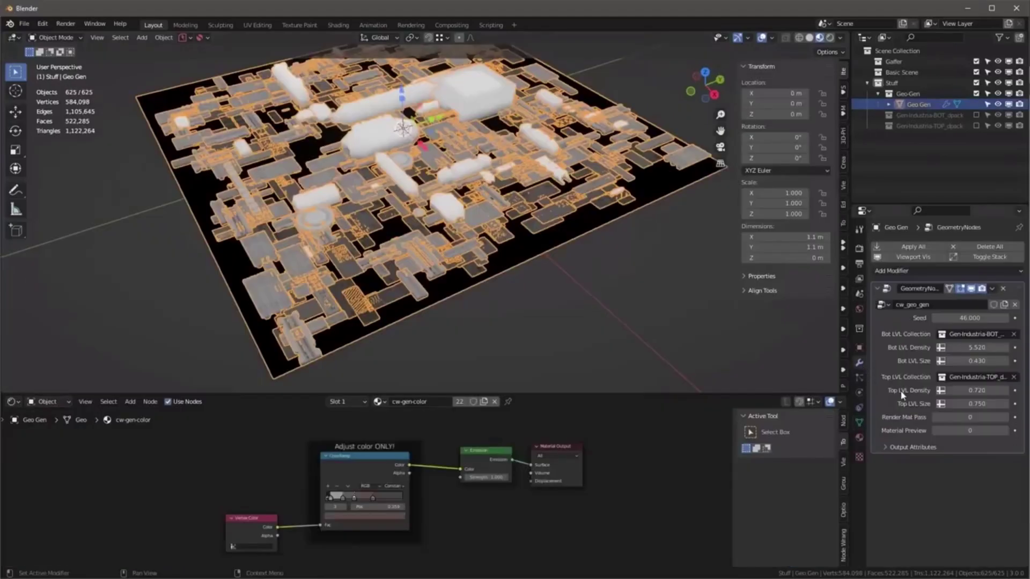
click(1006, 431)
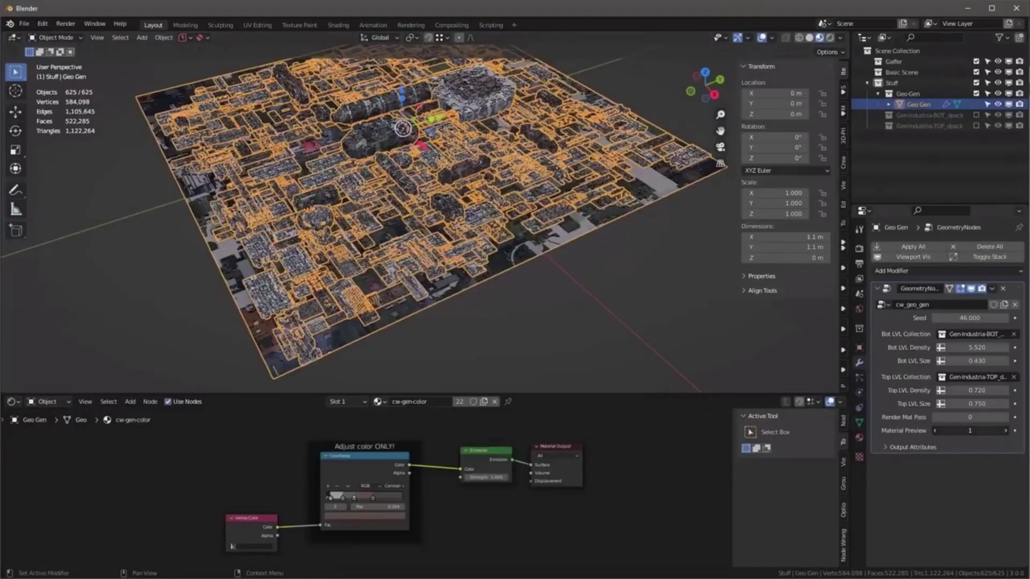
click(761, 37)
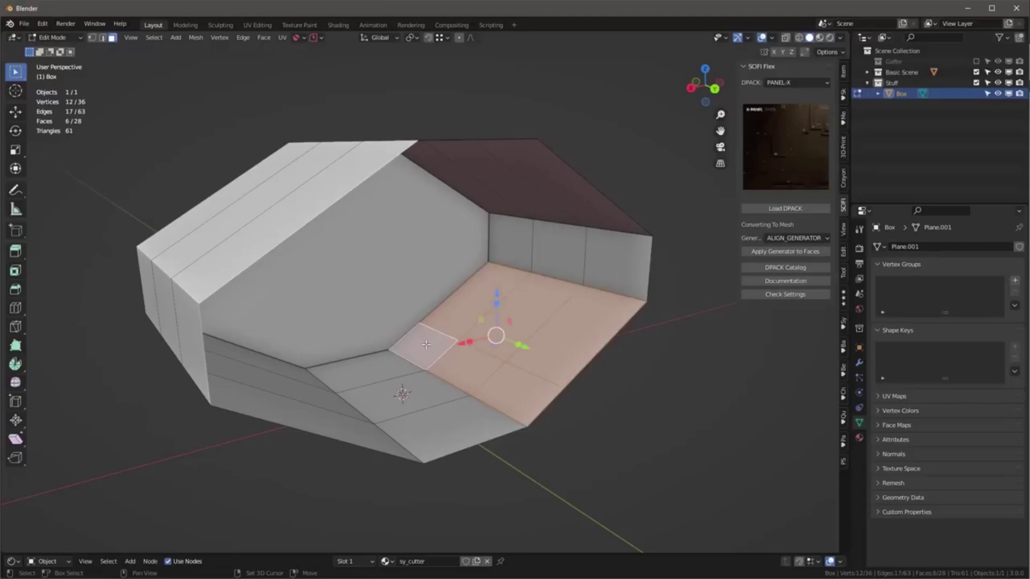
Step: Choose a SCIFI Flex generator and apply it to the selected faces of the box
click(795, 238)
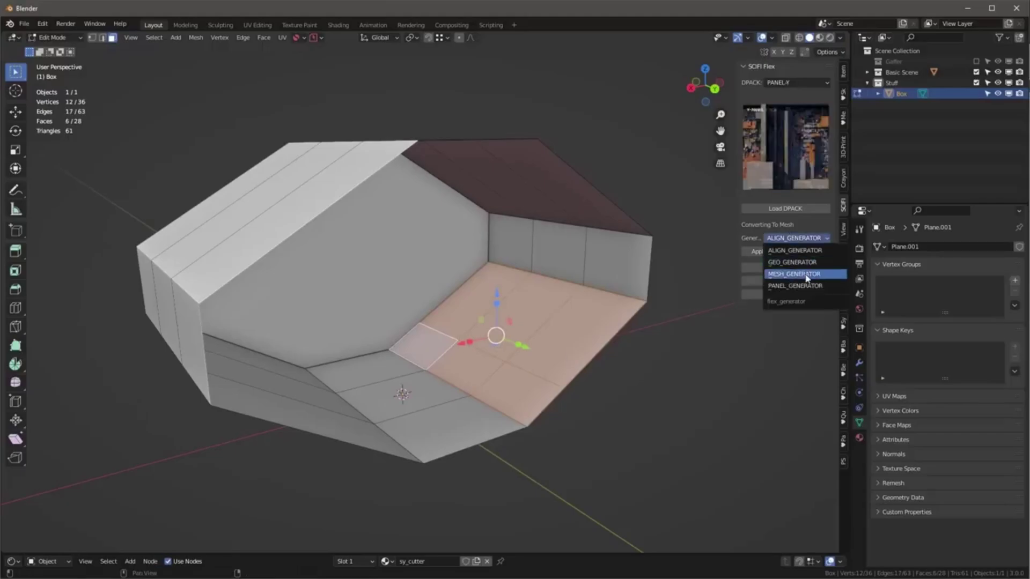
click(782, 252)
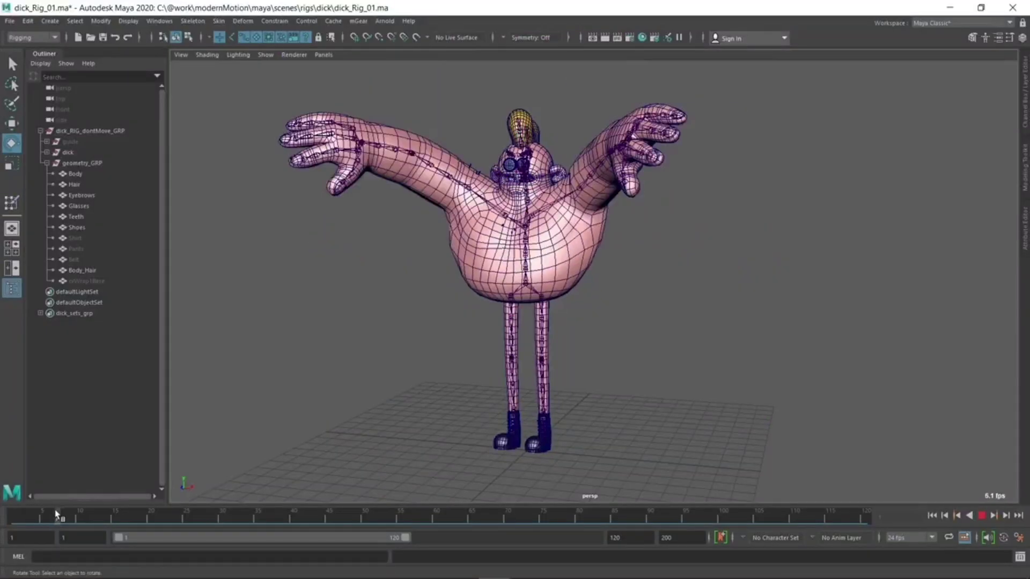
Step: Switch to Maya, scrub the character rig's timeline and move its body control slightly down
drag(55, 514, 129, 514)
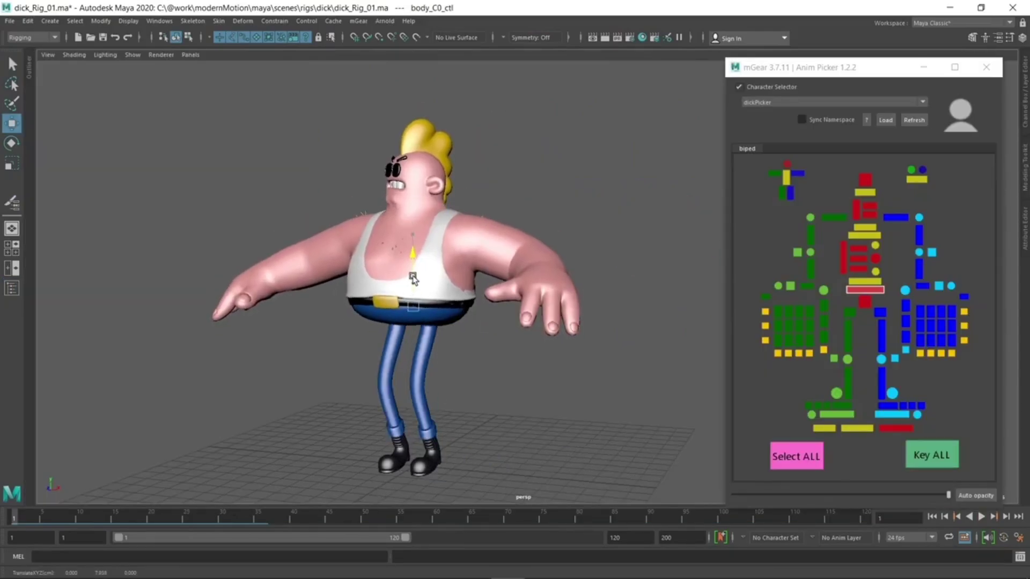
drag(413, 279, 413, 283)
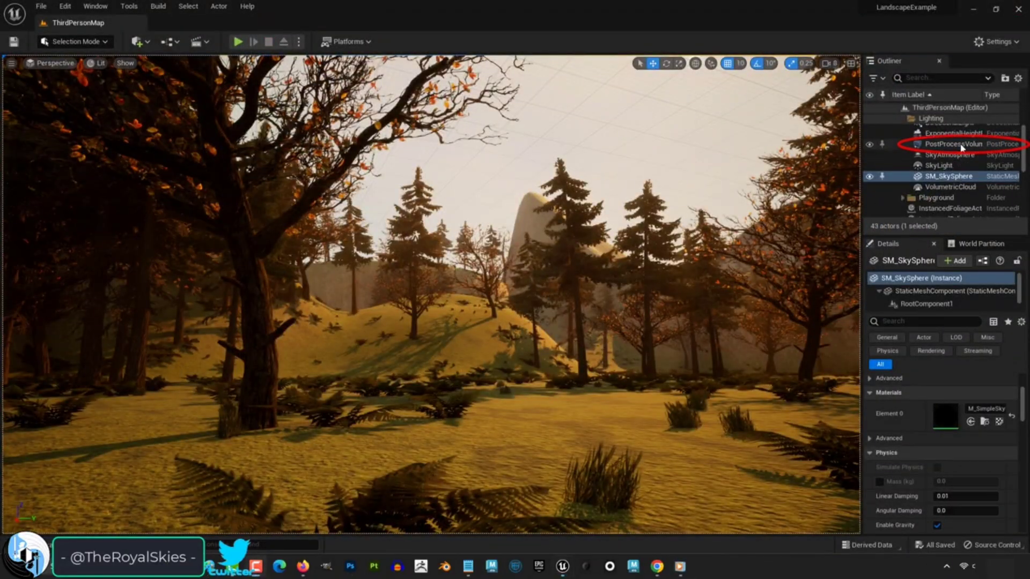
Step: Switch to Unreal Engine, select the PostProcessVolume and examine its settings from Color Grading to the Actor section
click(961, 145)
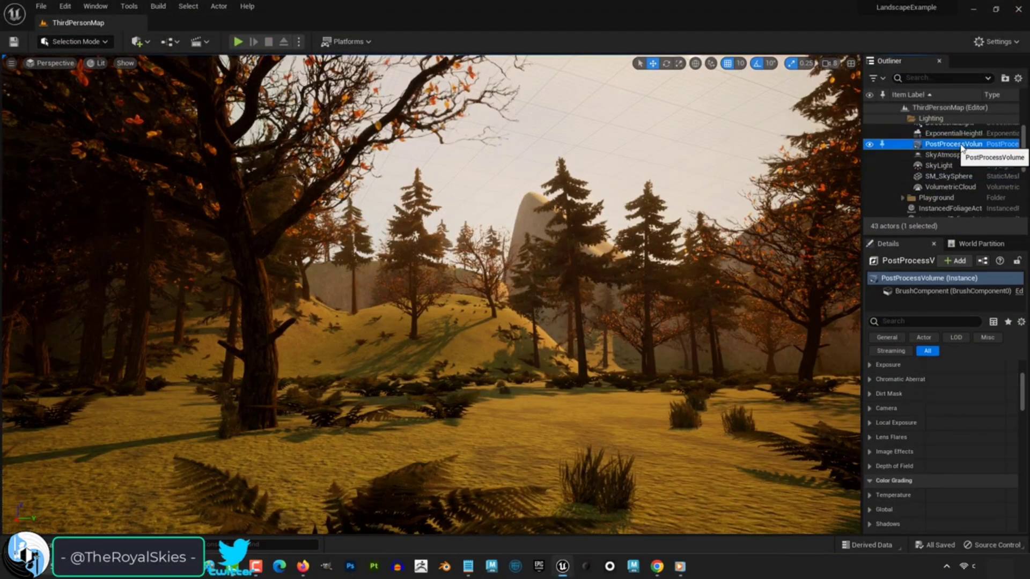
scroll(897, 468, down, 5)
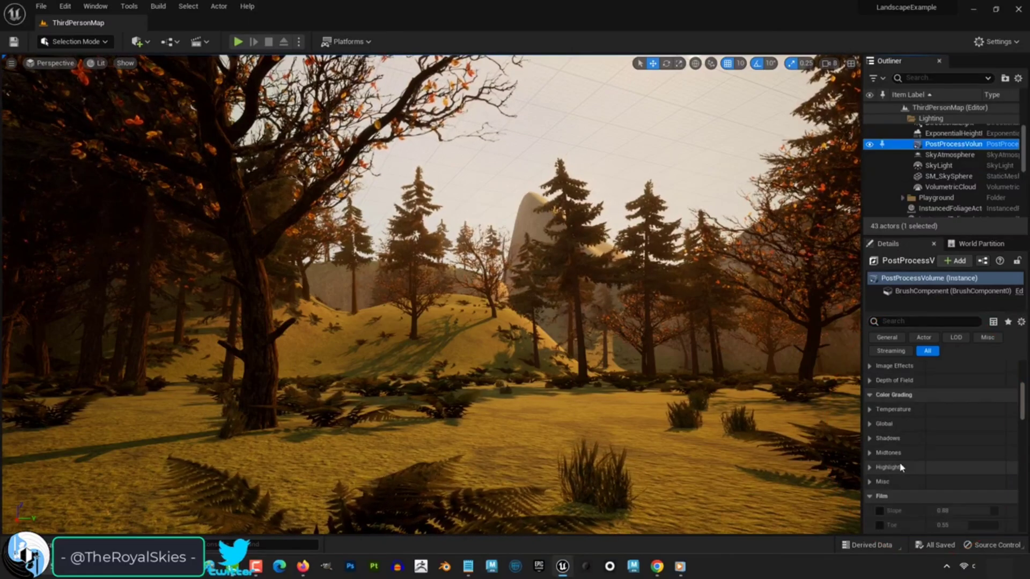
scroll(902, 466, down, 10)
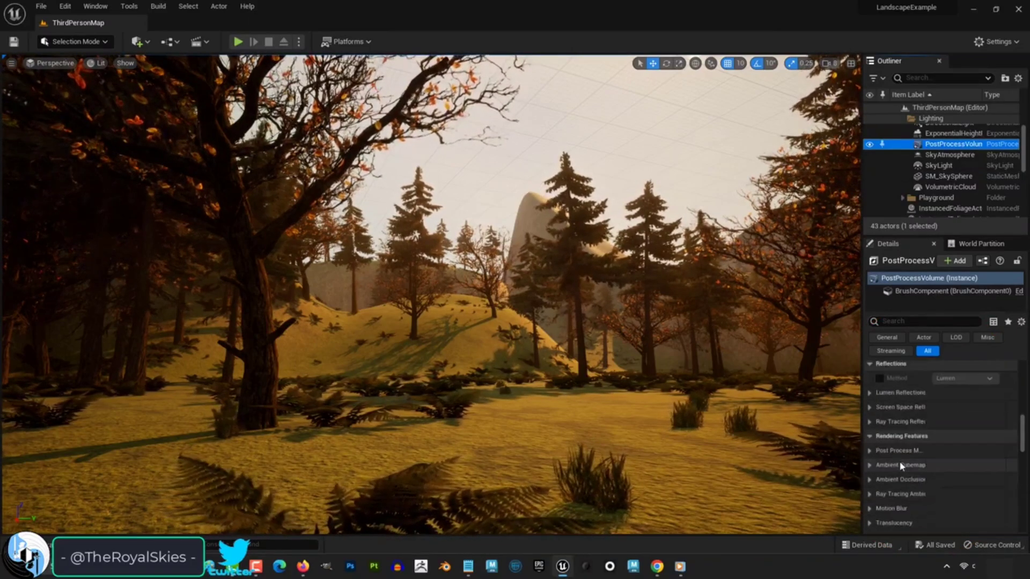
scroll(893, 460, down, 5)
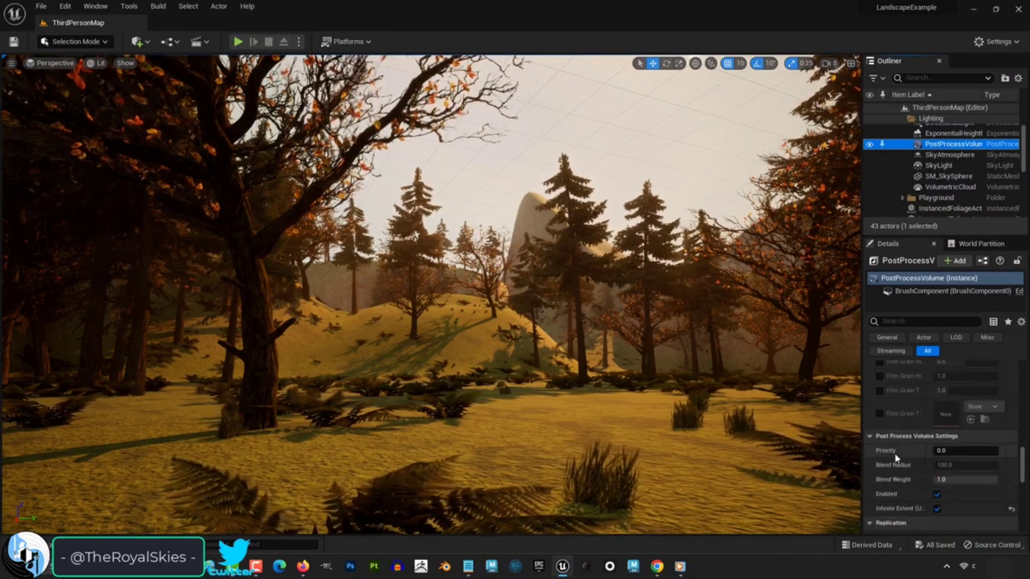
scroll(896, 458, down, 3)
scroll(896, 458, down, 4)
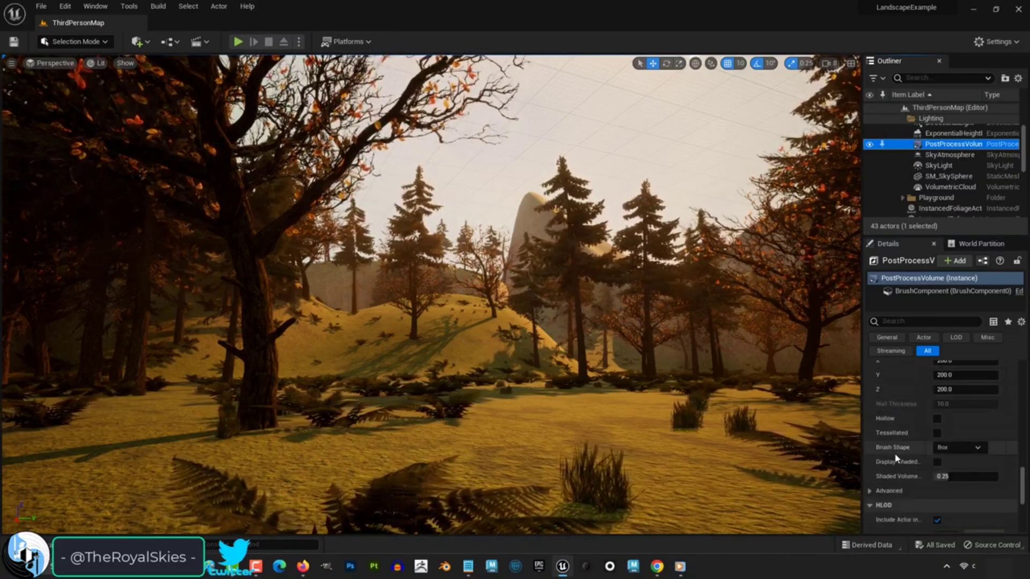
scroll(896, 458, down, 5)
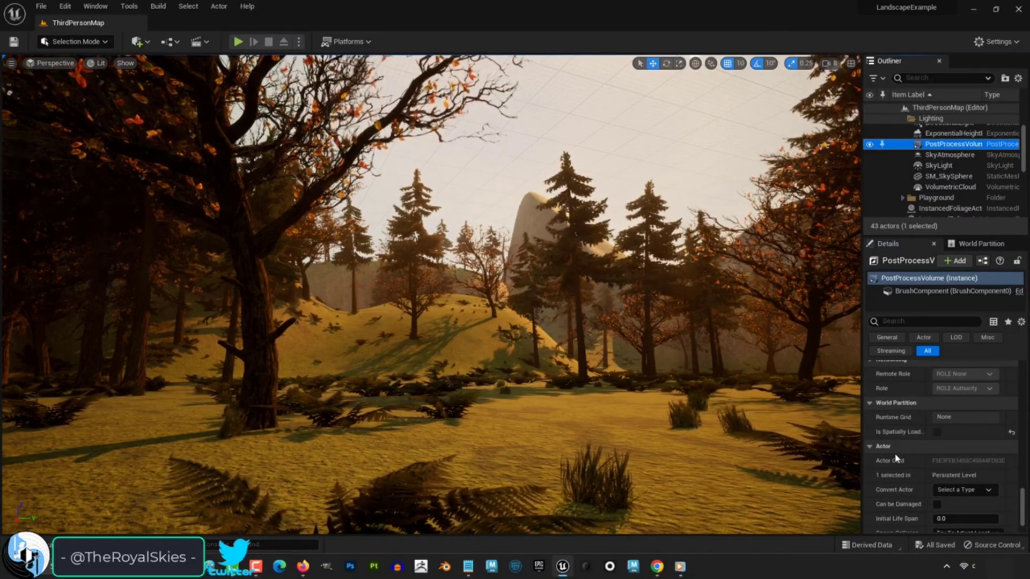
scroll(896, 457, down, 2)
Step: Enable the PostProcessVolume's Vignette Intensity override under Image Effects, adjust the strength and undo the last change
scroll(896, 459, up, 15)
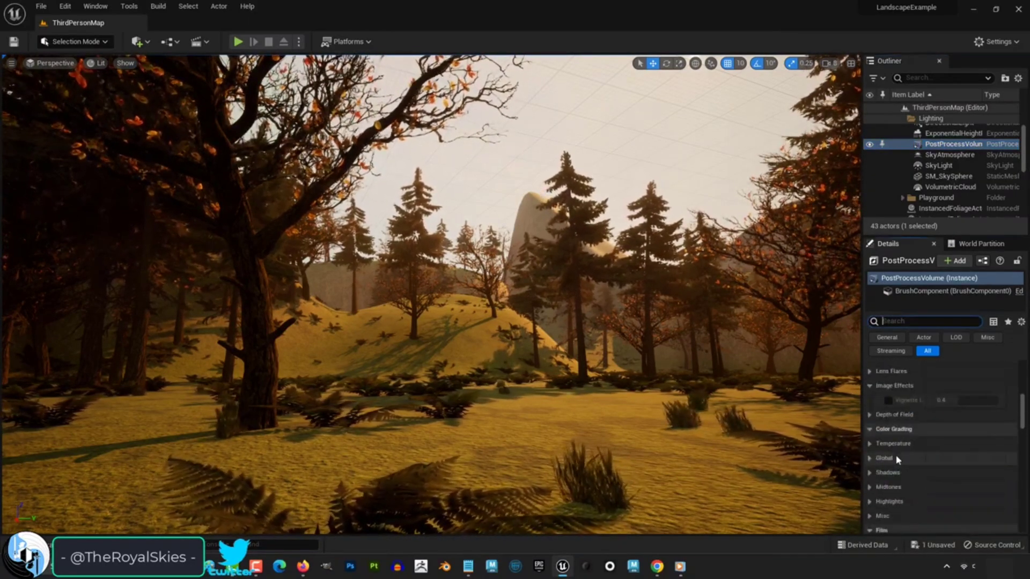
scroll(897, 460, up, 2)
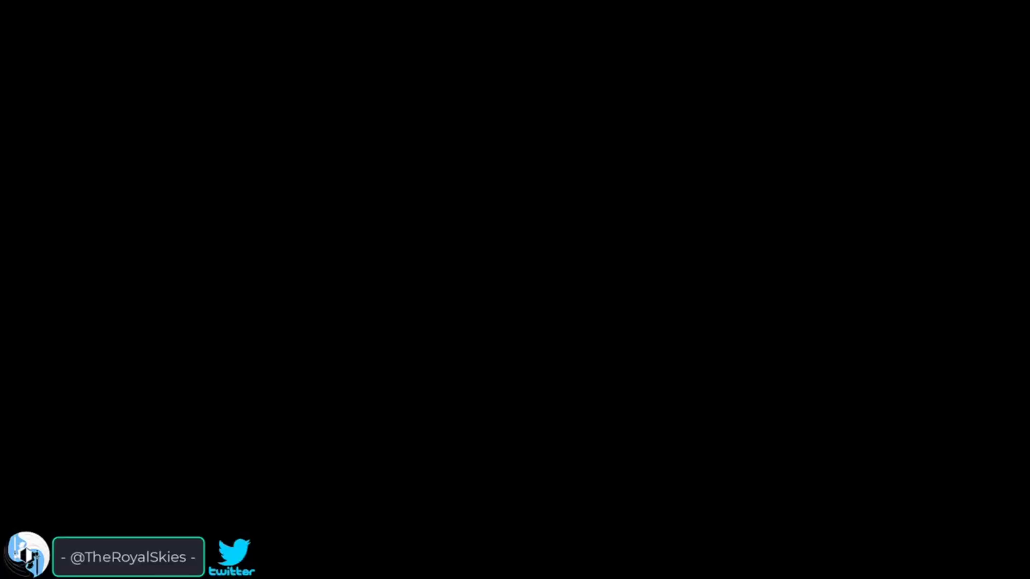
click(888, 452)
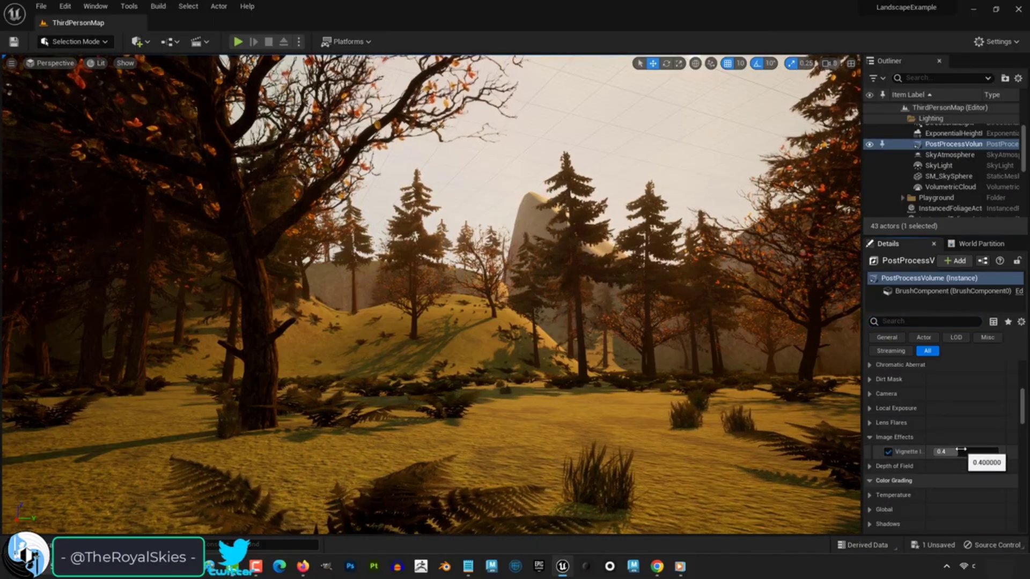
mouse_move(961, 451)
mouse_down()
mouse_move(992, 452)
mouse_move(965, 452)
mouse_up()
key(ctrl+z)
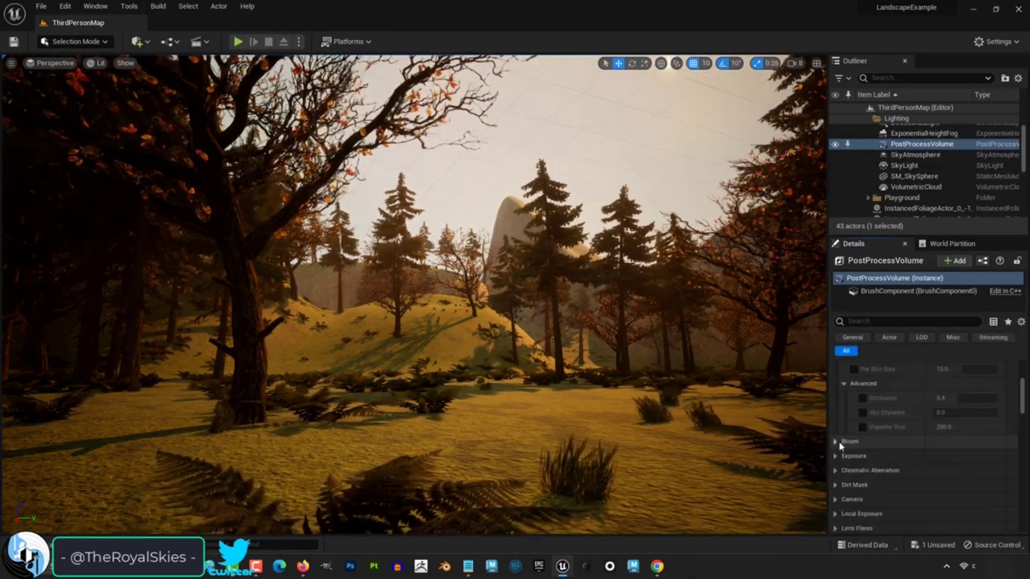
Step: Try the Convolution bloom method on the PostProcessVolume and return the method to Standard
scroll(872, 440, up, 3)
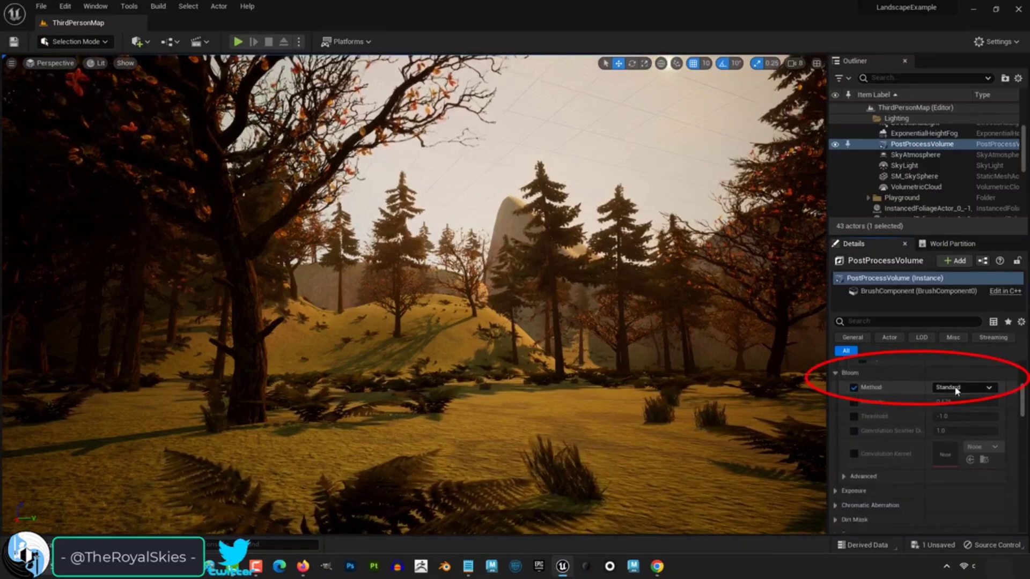
click(957, 388)
click(961, 408)
click(961, 388)
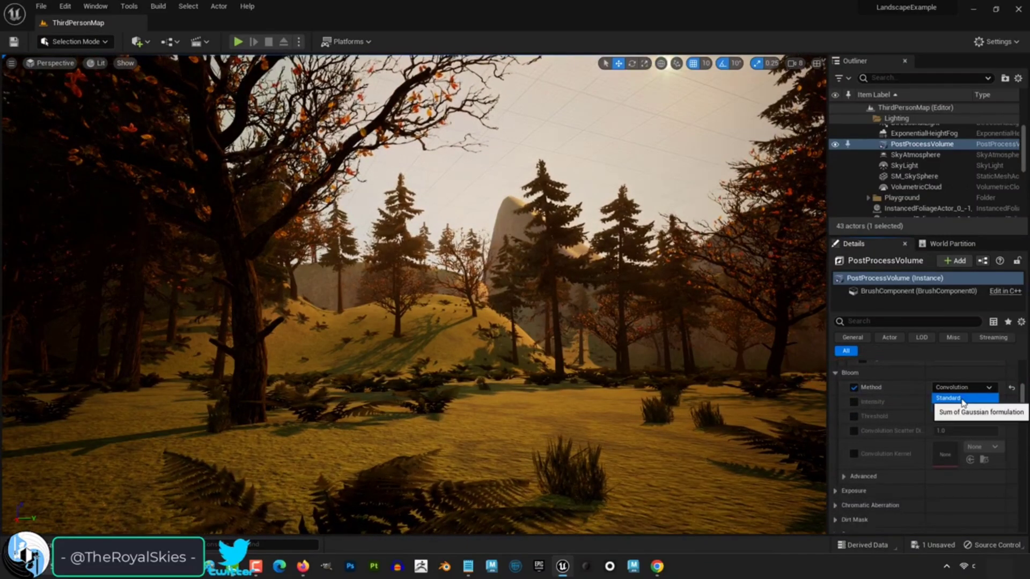
click(961, 398)
Step: Enable the Bloom Intensity override, raise it to about 1.955 and undo the Threshold change
click(855, 403)
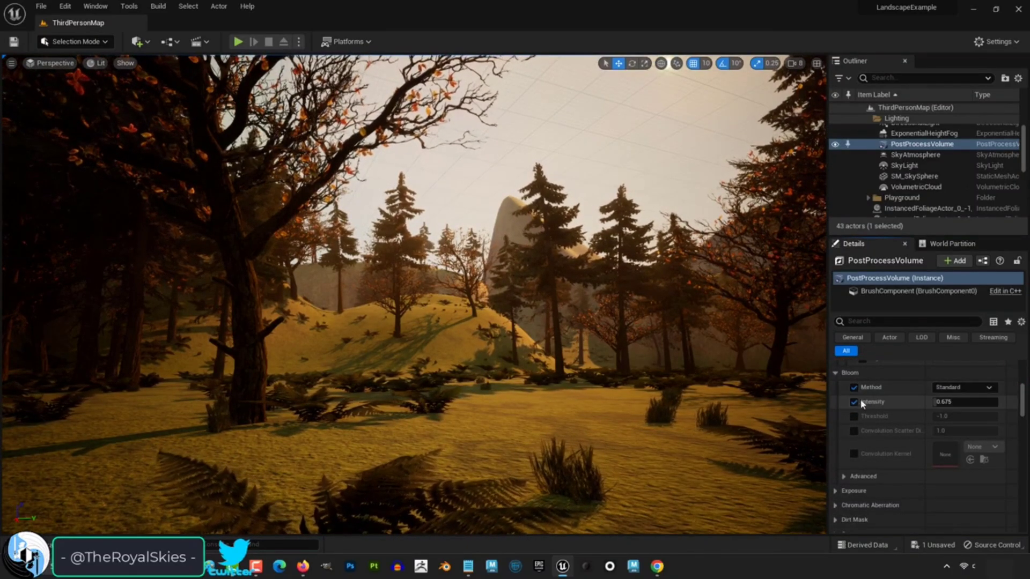
mouse_move(950, 401)
mouse_down()
mouse_move(974, 402)
mouse_move(944, 401)
mouse_move(983, 416)
mouse_move(944, 417)
mouse_up()
key(ctrl+z)
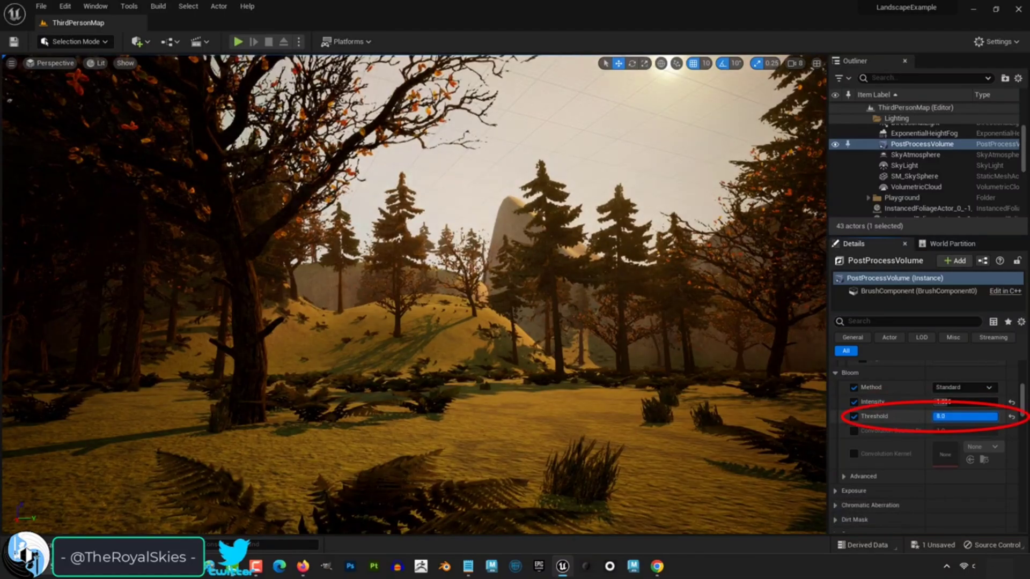
key(ctrl+z)
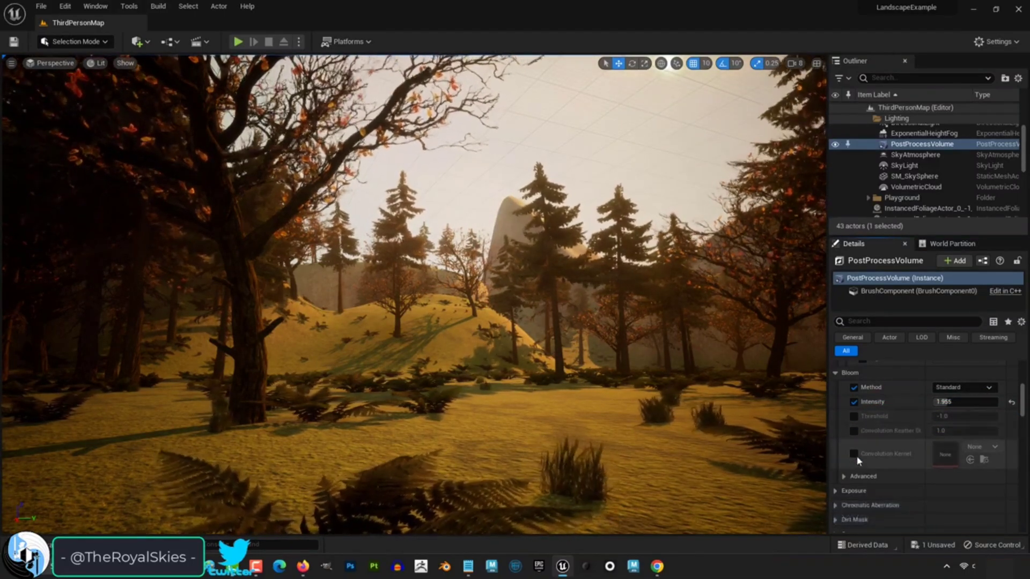
Step: Enable the Exposure Compensation override in the Exposure settings and raise it to about 1.24
click(850, 373)
click(853, 387)
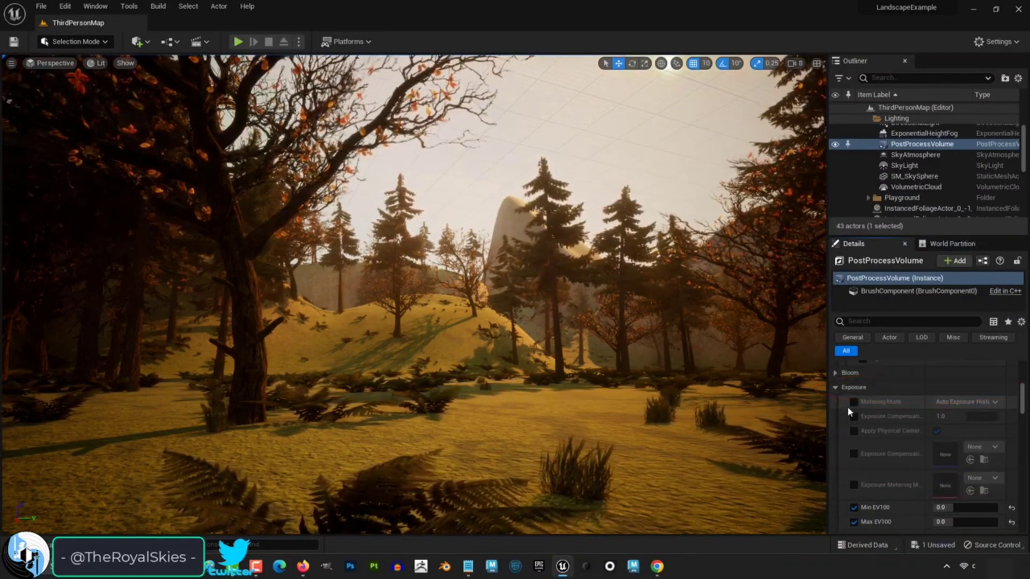
click(853, 416)
drag(944, 416, 961, 416)
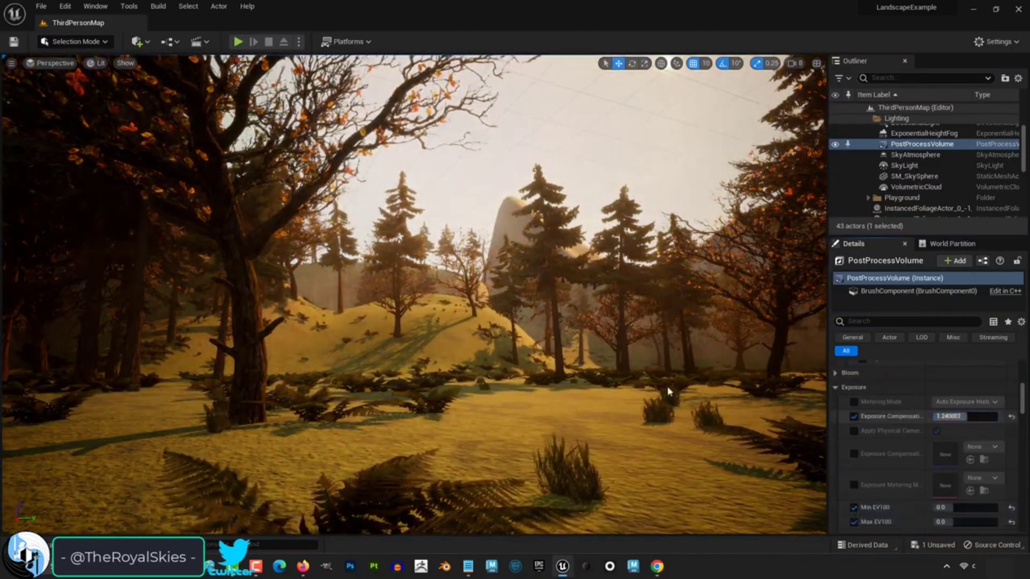
Step: Undo the last Min EV100 edit and adjust the Max EV100 exposure value
scroll(912, 429, down, 3)
key(ctrl+z)
click(965, 420)
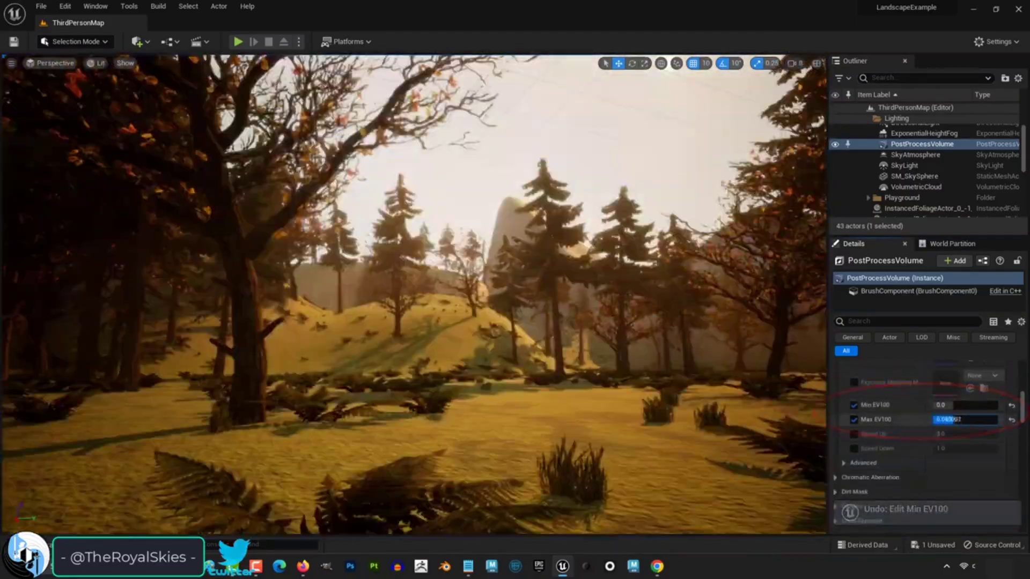
Step: Enable the Chromatic Aberration Intensity override and set the intensity to 0.0
scroll(835, 421, down, 2)
click(836, 418)
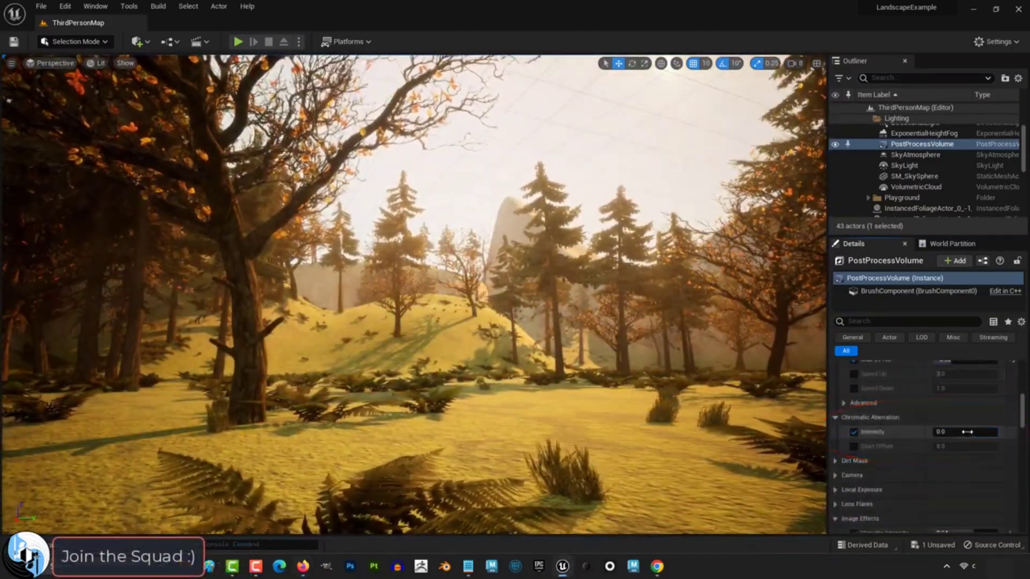
mouse_move(968, 432)
mouse_down()
mouse_move(1009, 432)
mouse_move(968, 432)
mouse_up()
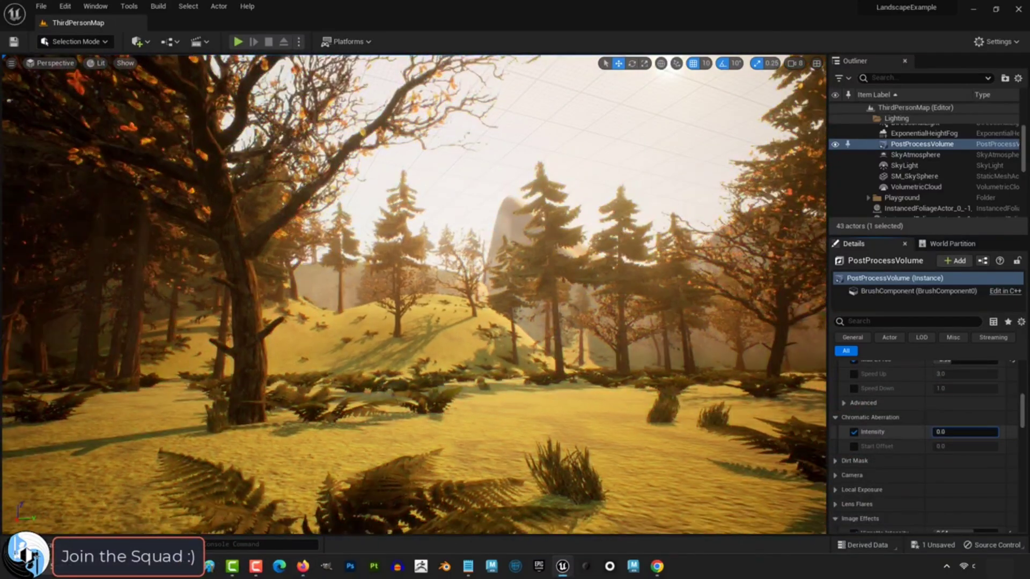
Step: Try a different Temp value in the Color Grading temperature settings and undo the change
scroll(912, 429, down, 4)
click(857, 389)
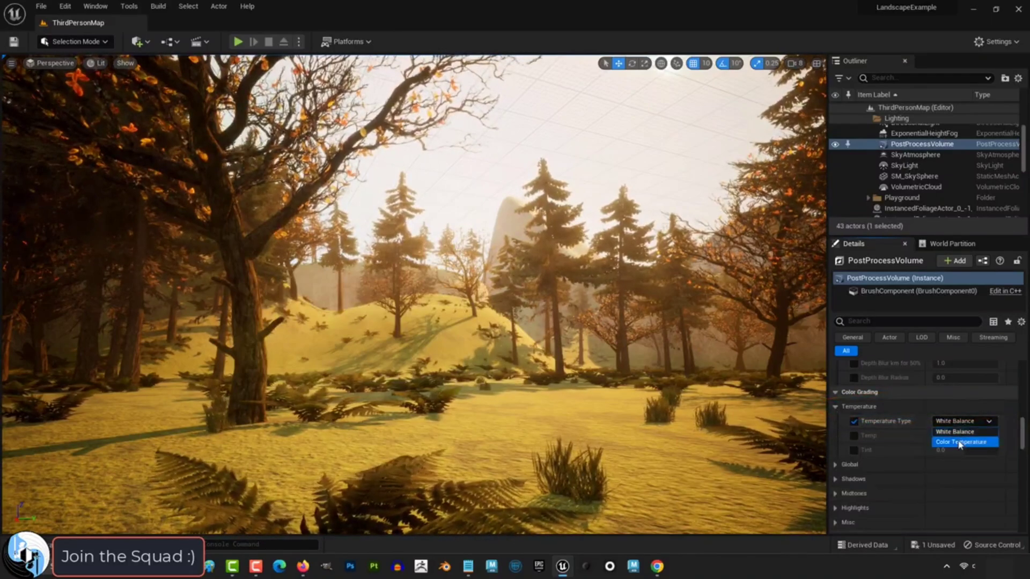
drag(997, 436, 955, 436)
key(ctrl+z)
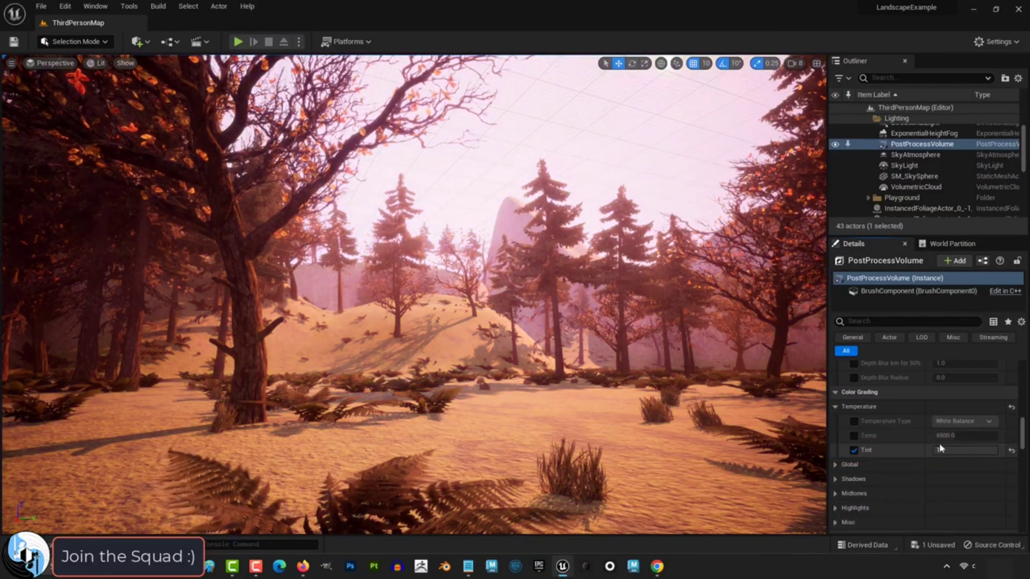
Step: Enable the Saturation override under Global color grading, try saturation values of about 1.49 and 0, and undo the changes
click(835, 465)
scroll(912, 430, down, 2)
click(854, 393)
click(844, 393)
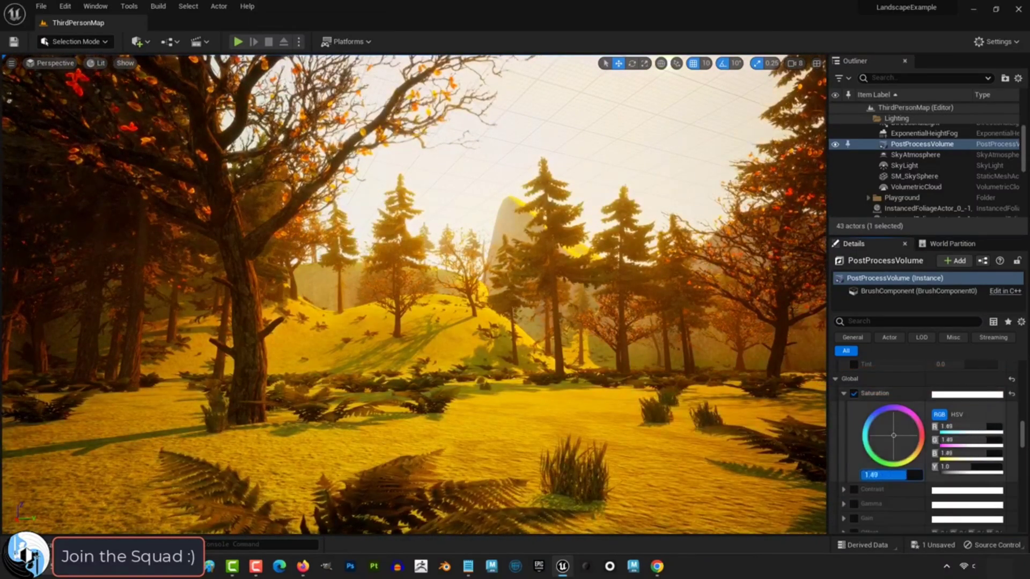
text(0)
key(Return)
mouse_move(892, 475)
mouse_down()
mouse_move(913, 475)
mouse_move(888, 475)
mouse_up()
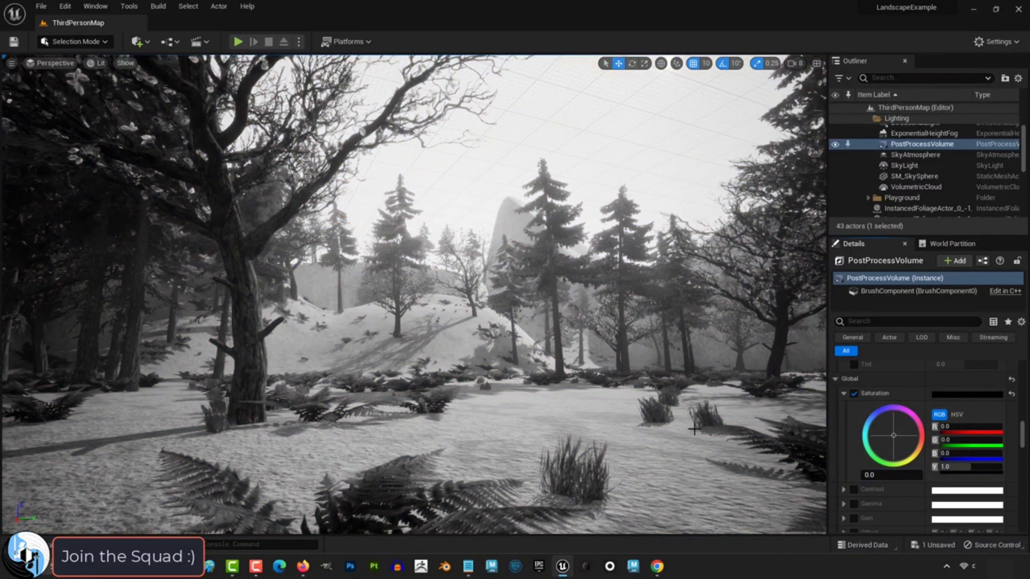
key(ctrl+z)
Step: Enable the Global Contrast override, try a contrast of 2, undo the changes, and collapse the Contrast settings
click(845, 408)
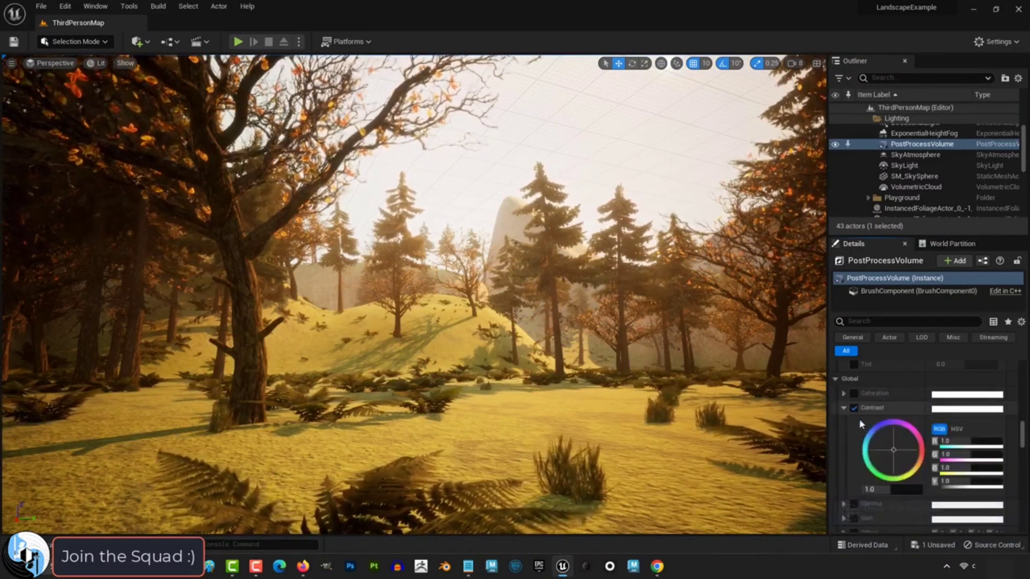
click(875, 489)
text(2)
key(Return)
key(ctrl+z)
key(ctrl+z)
key(ctrl+z)
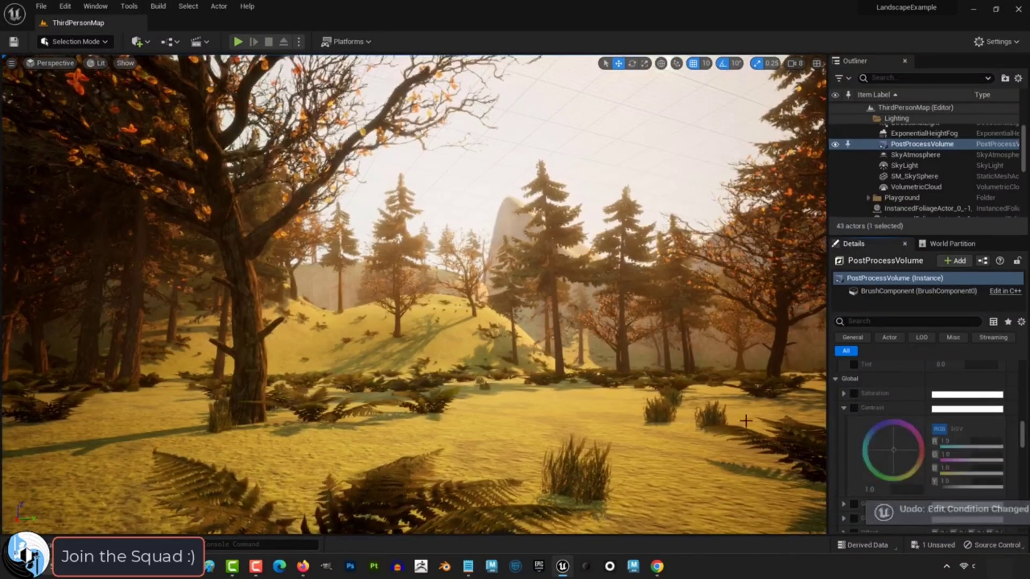
click(844, 408)
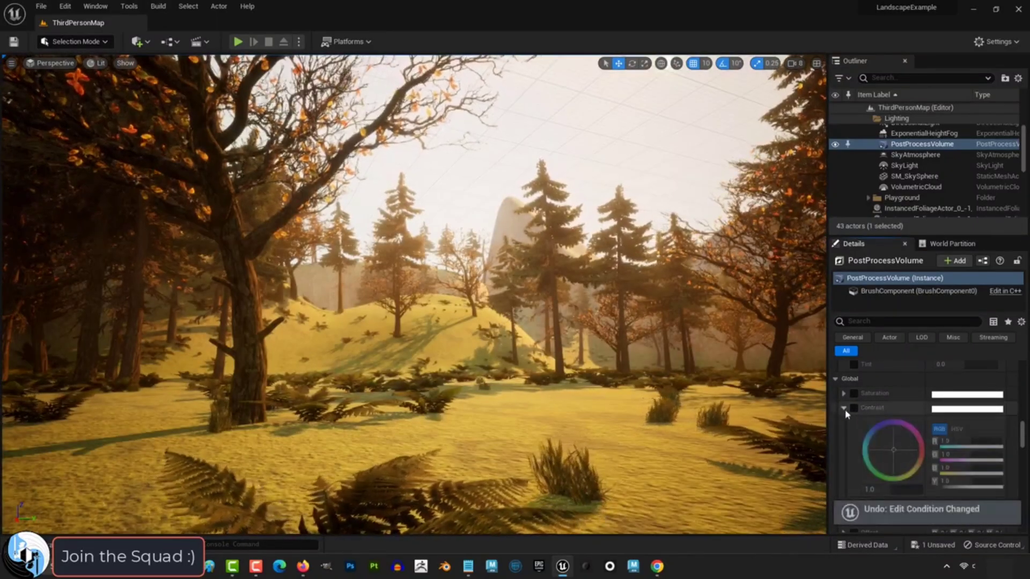
Step: Enable the Global Gamma override, try a gamma of 1.25, and undo the changes
click(854, 422)
click(844, 422)
scroll(888, 450, down, 1)
click(880, 487)
text(1.25)
key(Return)
key(ctrl+z)
key(ctrl+z)
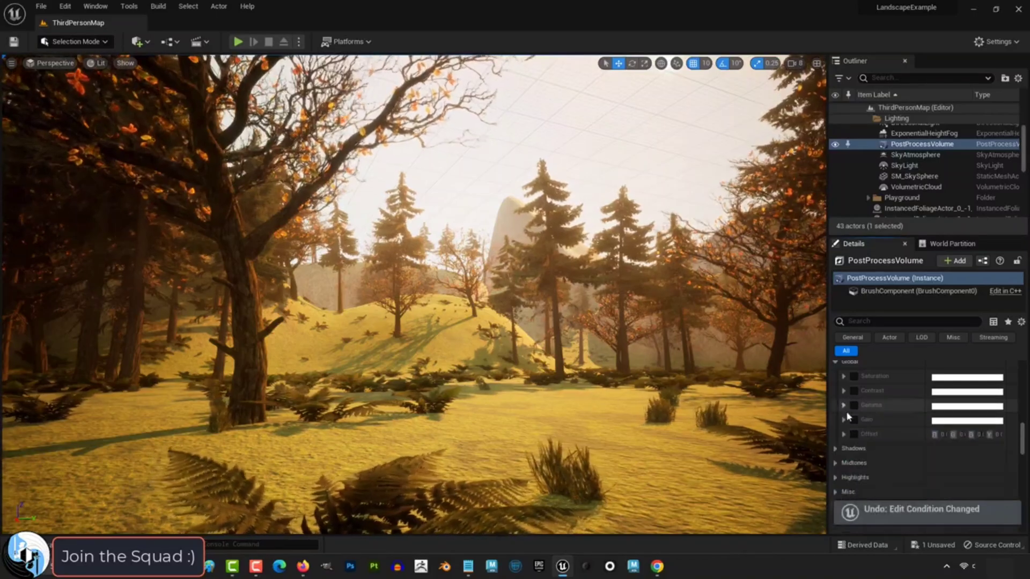
Step: Enable the Global Gain override, try a gain of 0.19, and undo the changes
click(844, 420)
click(854, 419)
scroll(881, 424, down, 1)
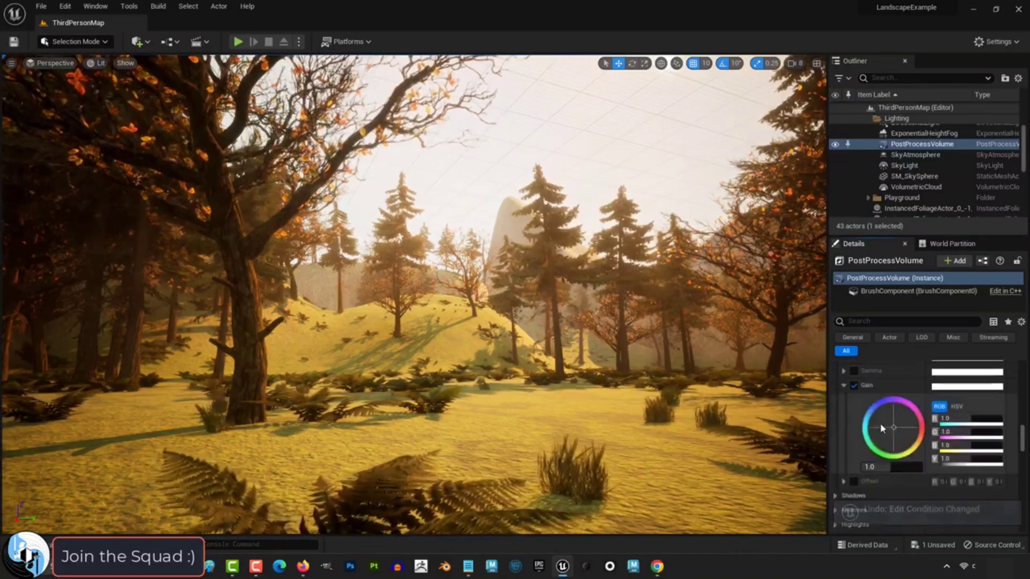
click(891, 466)
text(0.19)
key(ctrl+z)
key(ctrl+z)
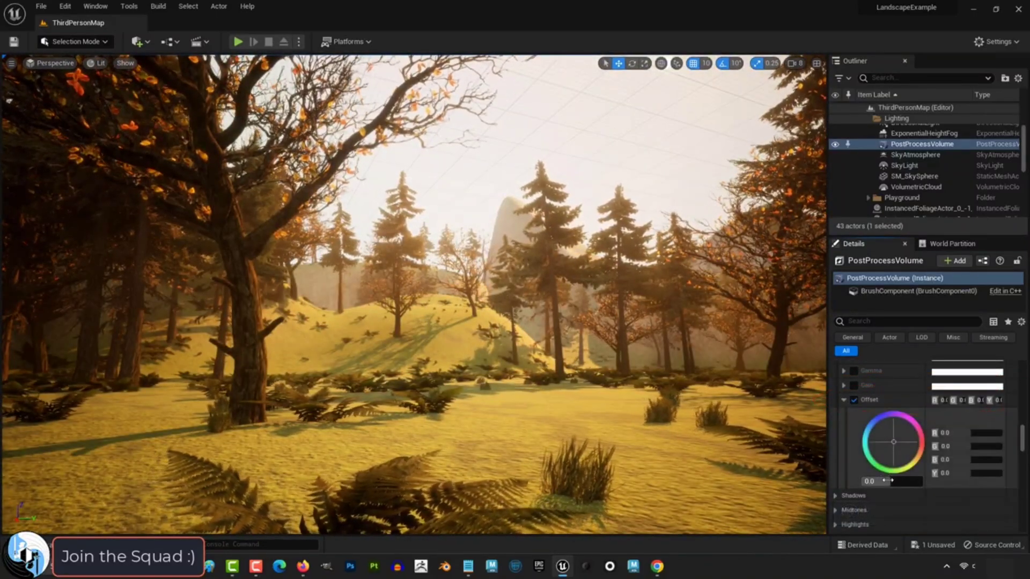
Step: Try a different overall Offset value in the Global color grading settings and undo the changes
mouse_move(892, 481)
mouse_down()
mouse_move(923, 482)
mouse_move(864, 481)
mouse_move(885, 481)
mouse_up()
key(ctrl+z)
key(ctrl+z)
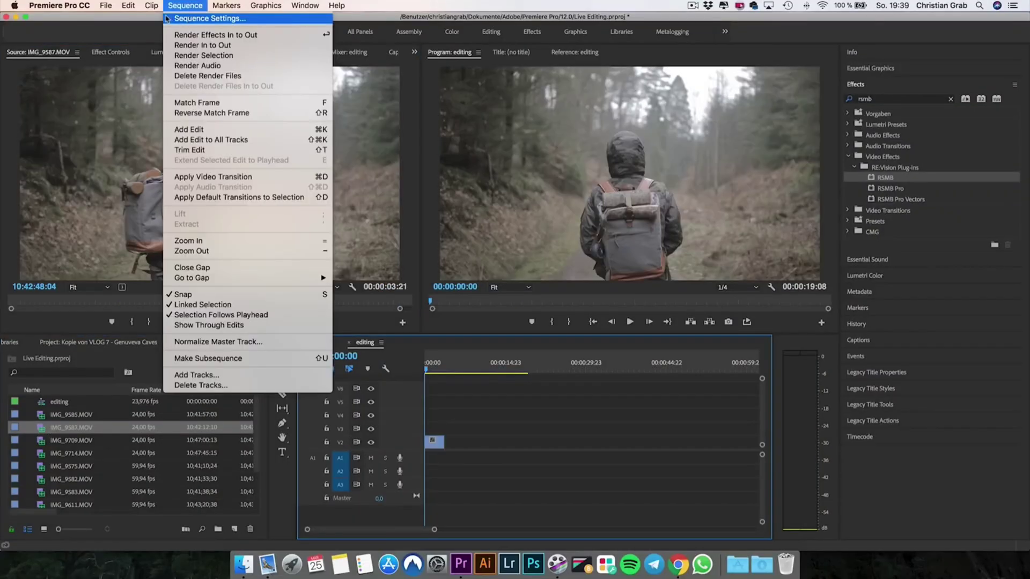
Step: Switch to Premiere Pro and open the sequence settings of the editing sequence
click(206, 20)
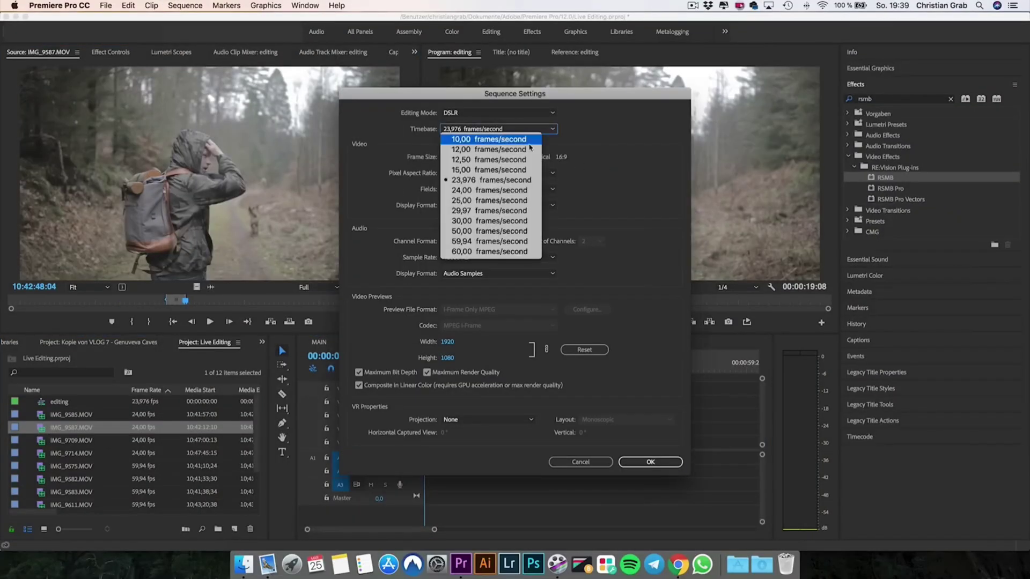